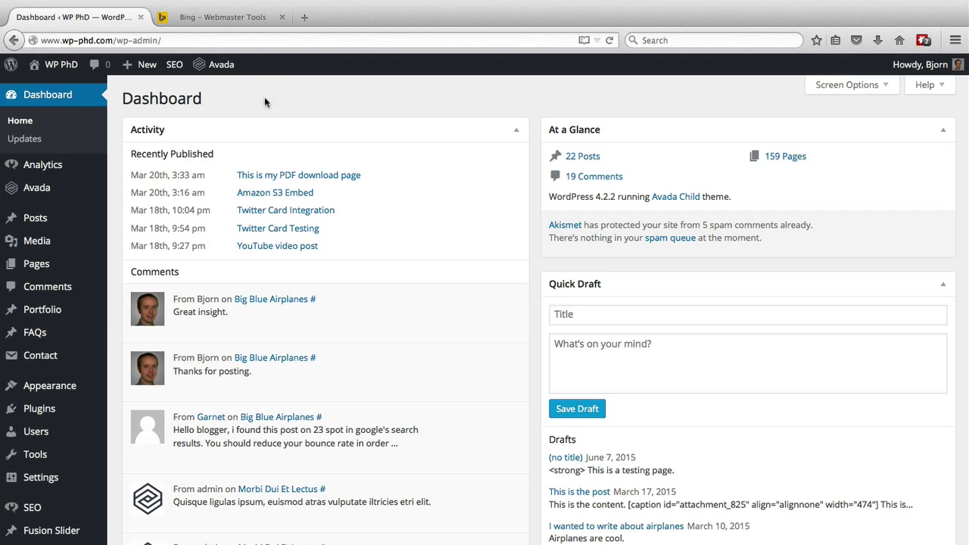
# Step: Search Add New plugins for 'wordpress seo by yoast' and confirm Yoast is already installed
pyautogui.moveTo(54, 395)
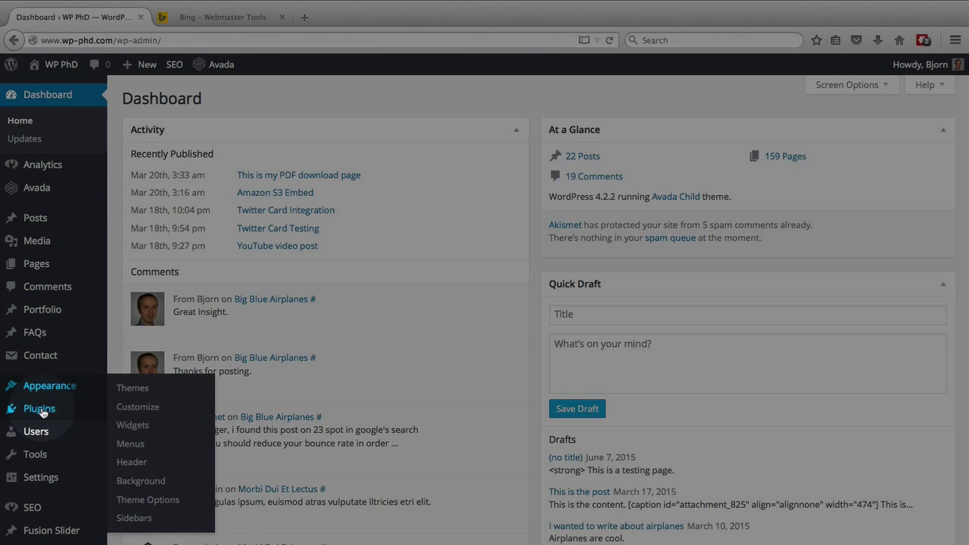
pyautogui.moveTo(43, 412)
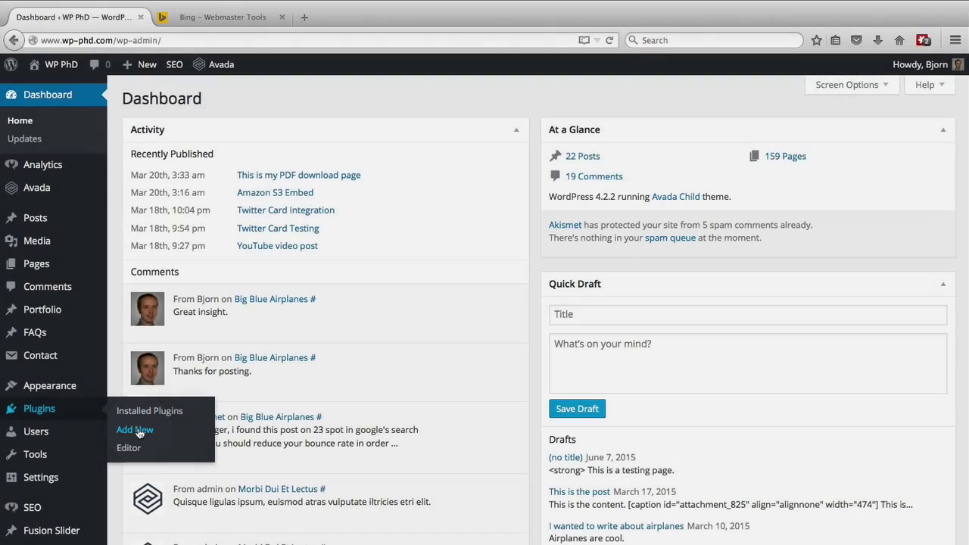
pyautogui.click(139, 433)
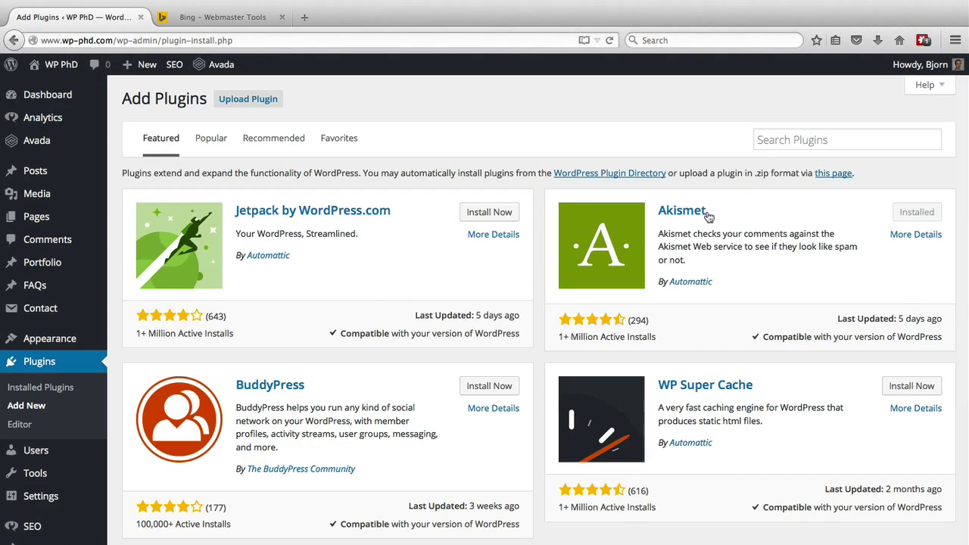
pyautogui.click(801, 142)
pyautogui.write('wordpress ')
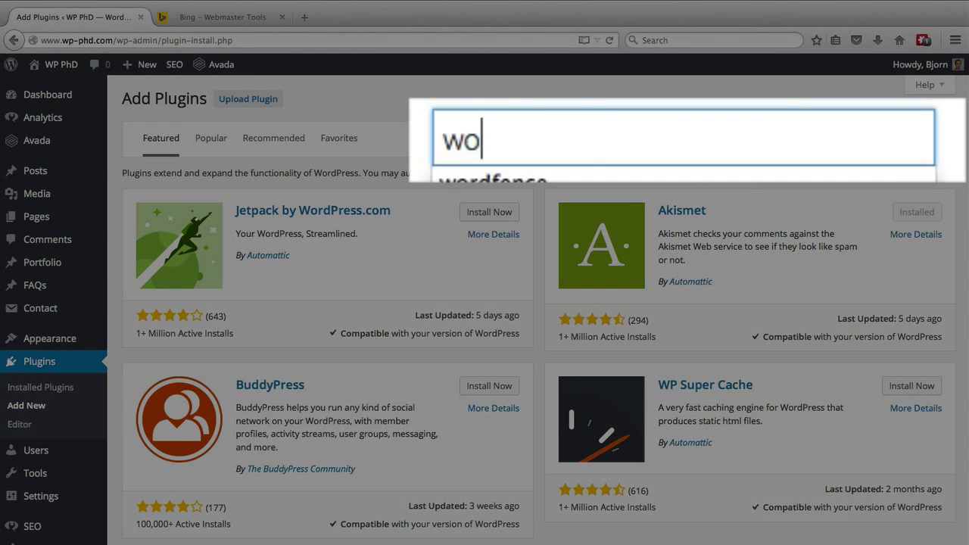
pyautogui.write('seo by yoast')
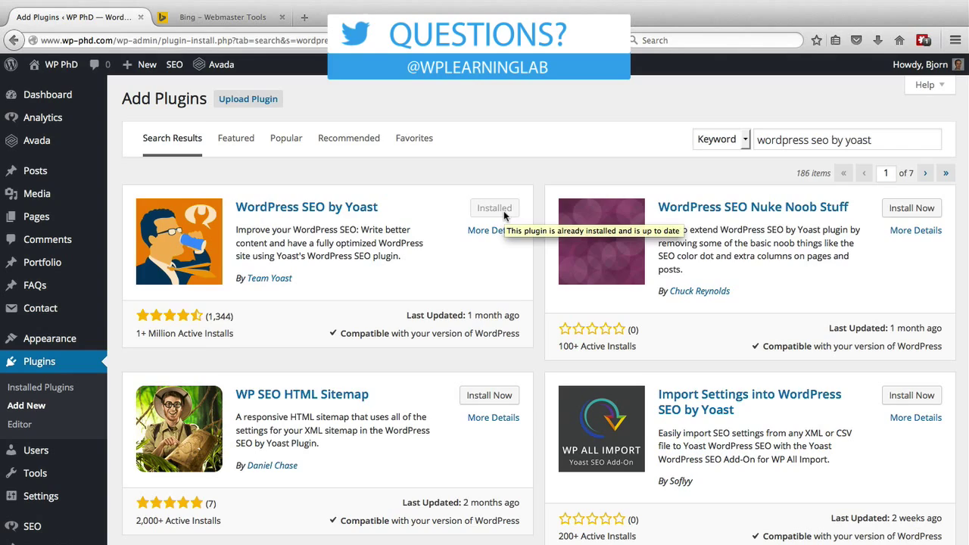
# Step: Open Yoast SEO General settings on the Webmaster Tools tab, with the Bing field focused
pyautogui.scroll(-2, 98, 377)
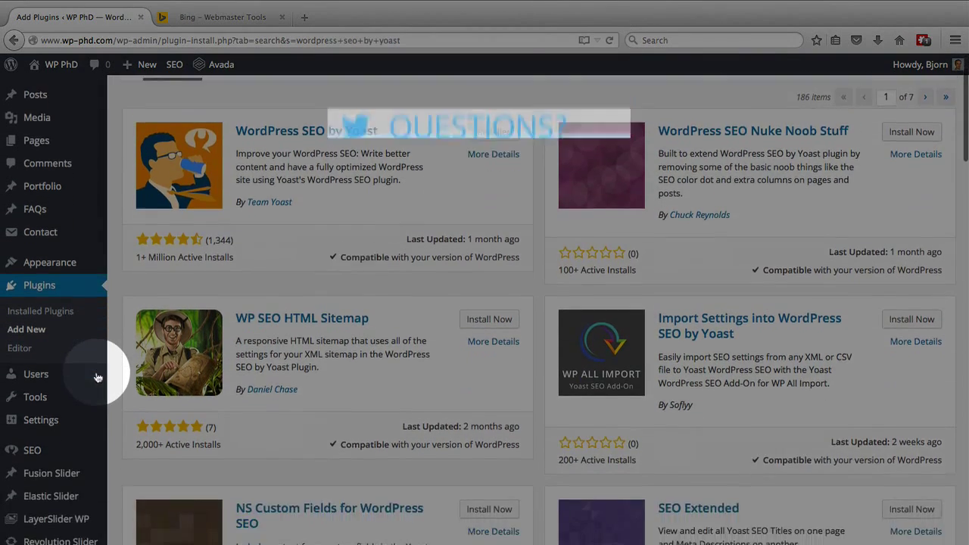
pyautogui.scroll(-2, 97, 377)
pyautogui.moveTo(25, 430)
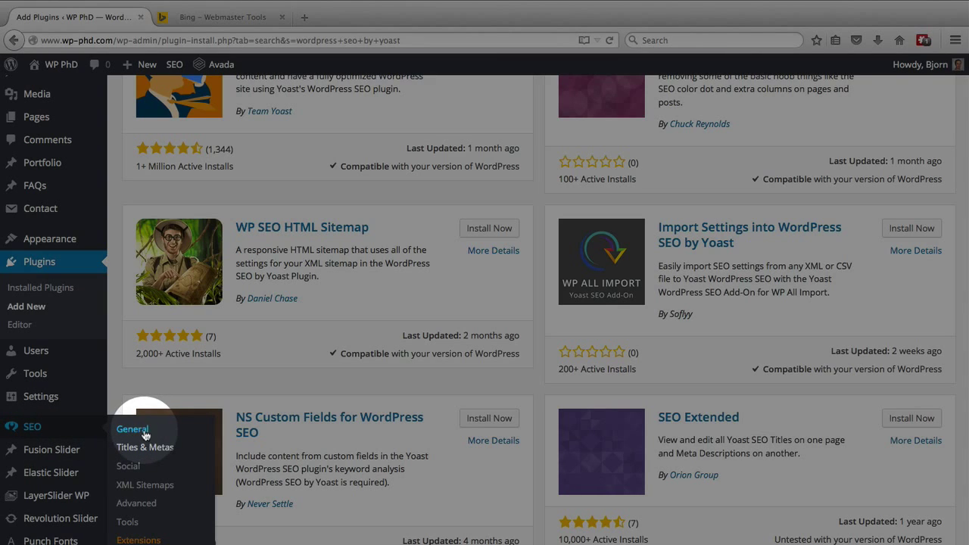
pyautogui.click(144, 434)
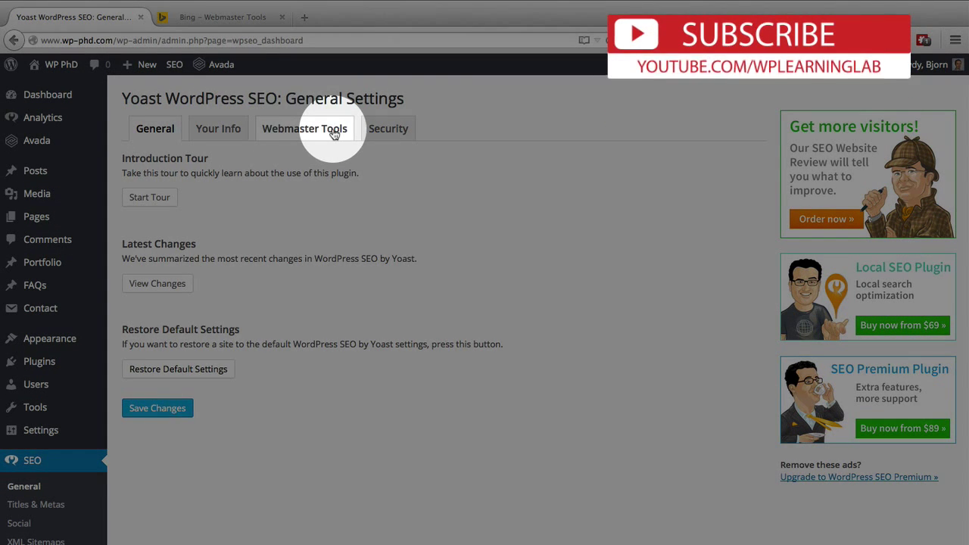
pyautogui.click(333, 136)
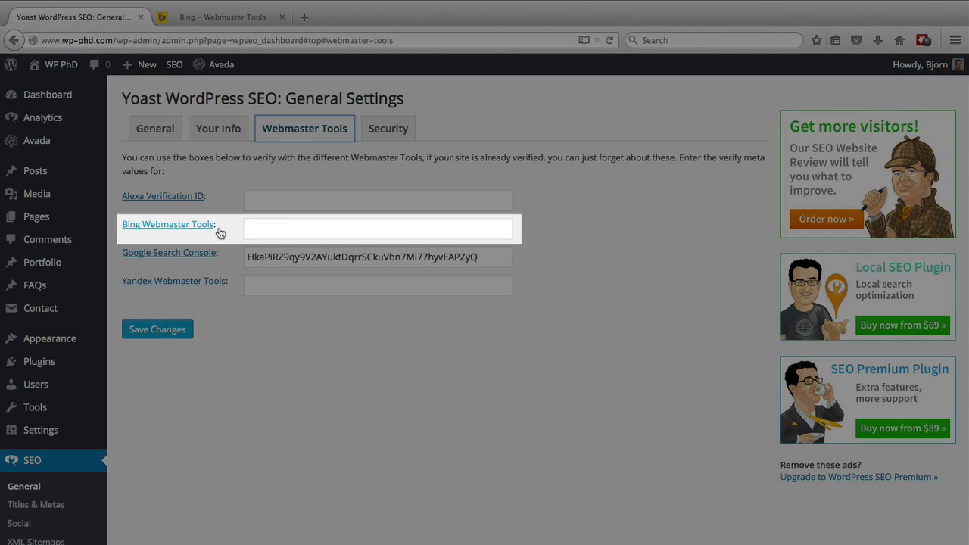
pyautogui.click(262, 228)
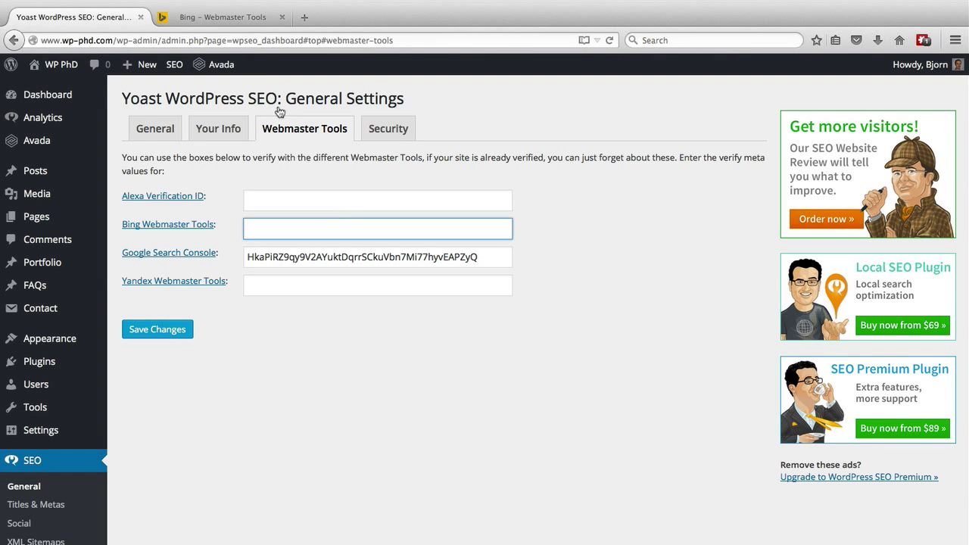
# Step: Sign in to Bing Webmaster Tools with the Microsoft account e-mail and password
pyautogui.click(232, 17)
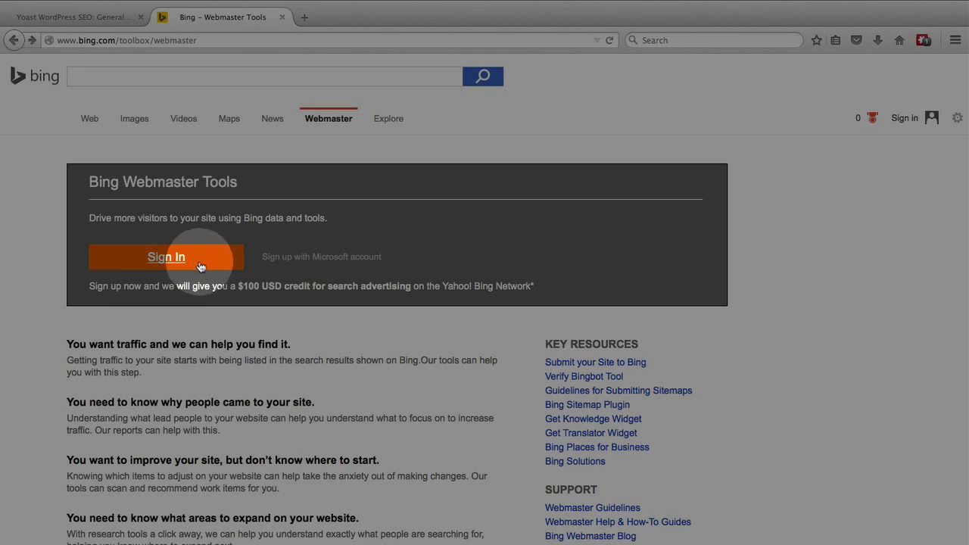
pyautogui.click(171, 264)
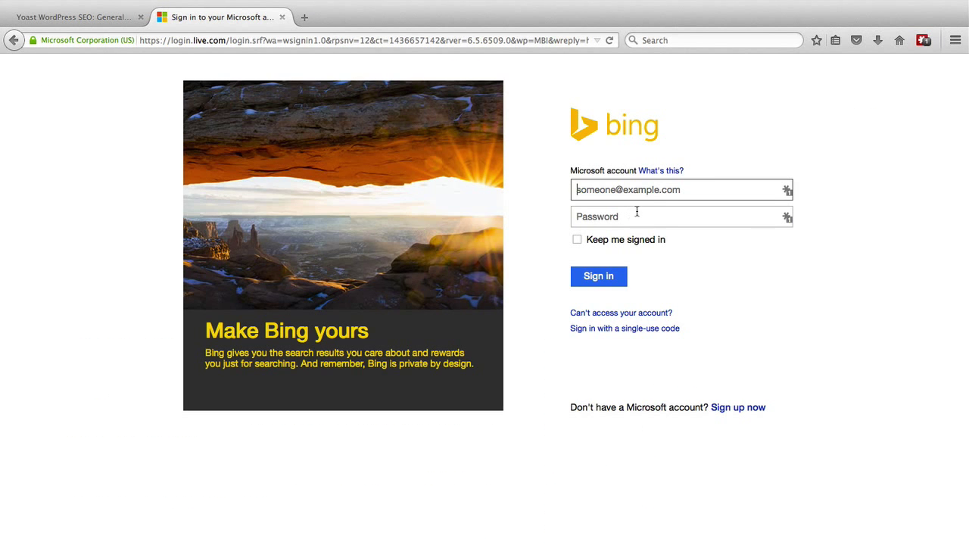
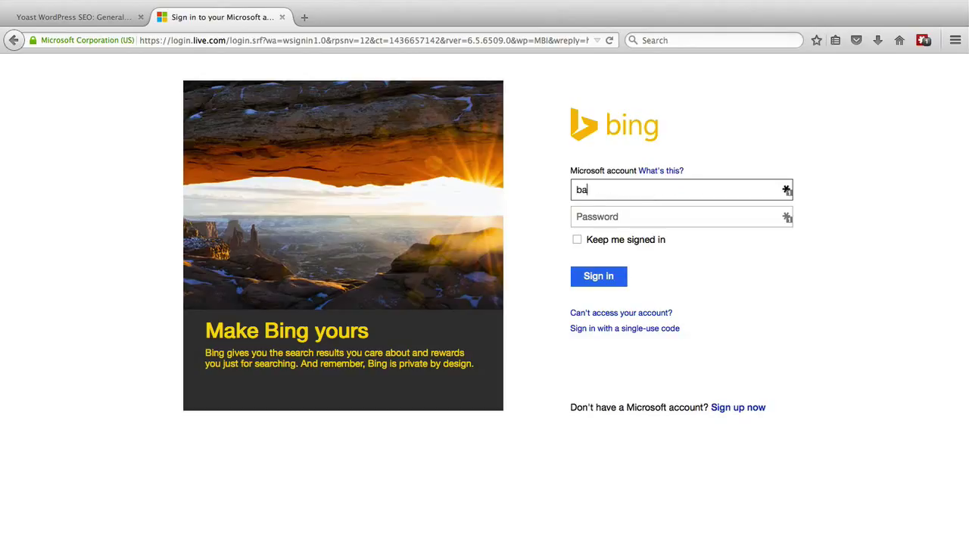
pyautogui.press('Tab')
pyautogui.write('*********')
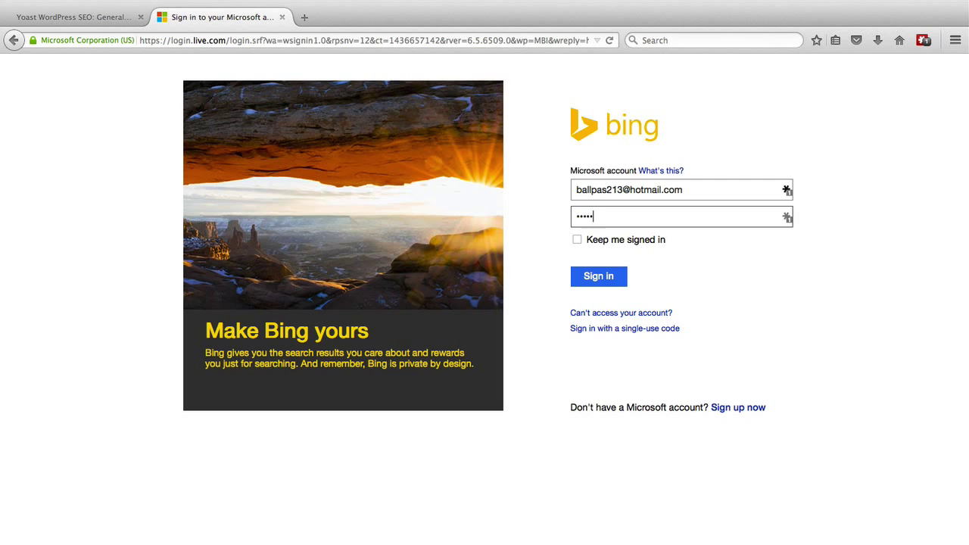
pyautogui.press('Return')
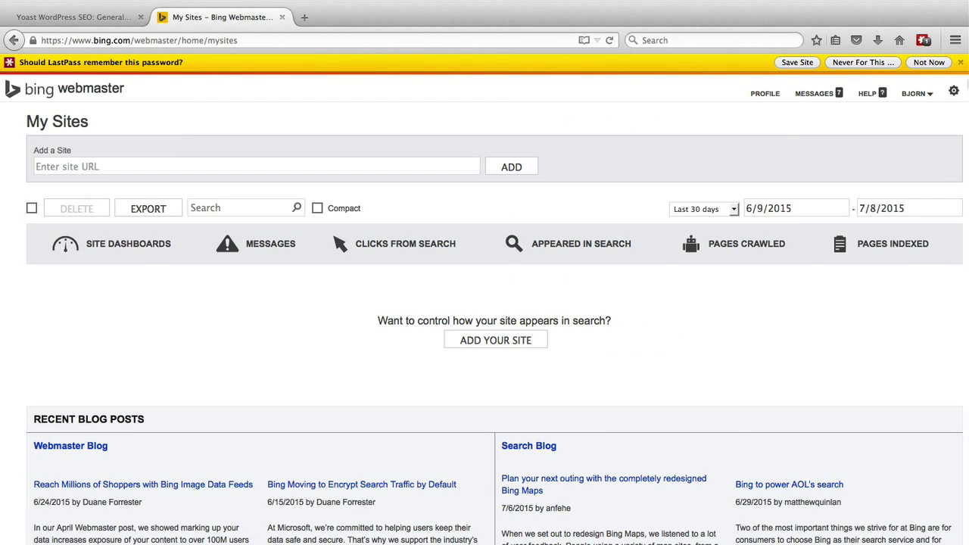
# Step: Dismiss the LastPass save-password bar and open the Add a Site form from My Sites
pyautogui.click(960, 62)
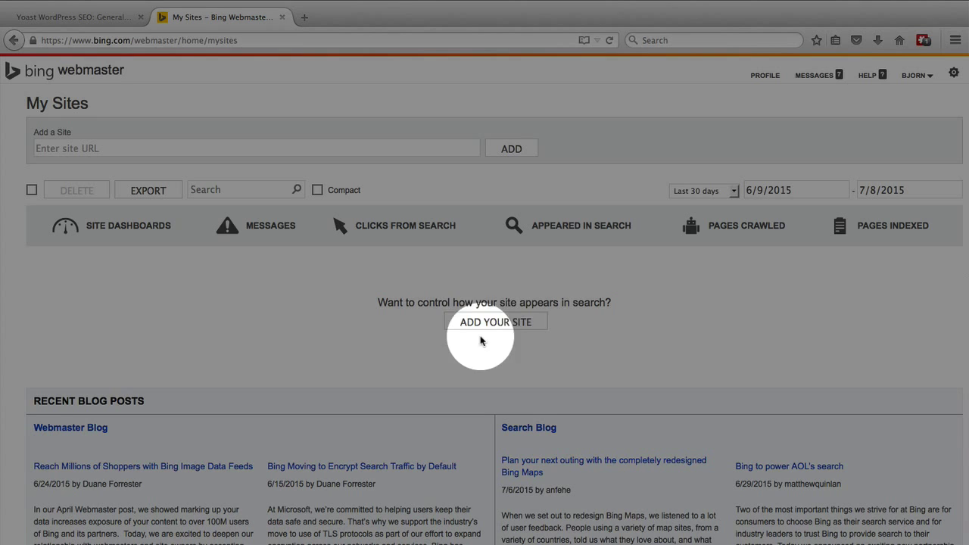
pyautogui.click(495, 325)
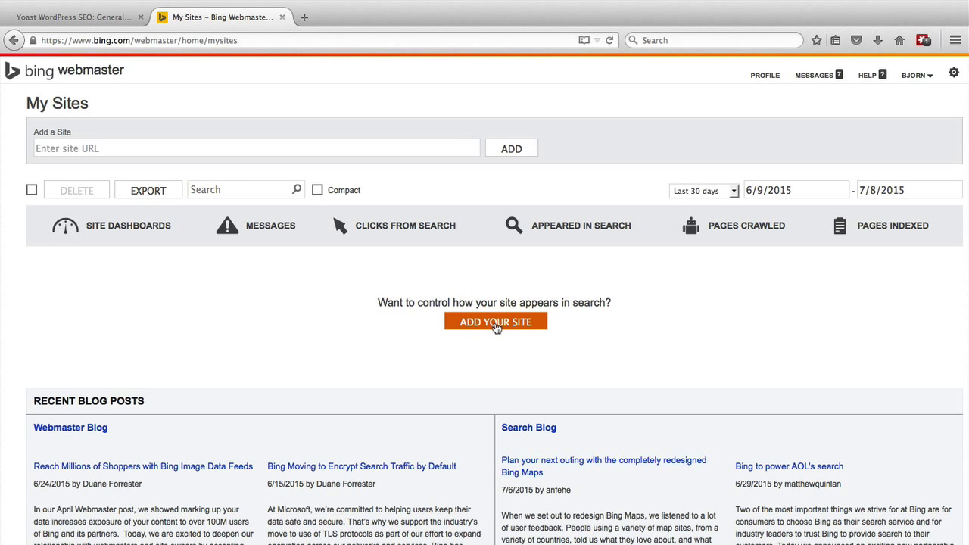
pyautogui.click(479, 323)
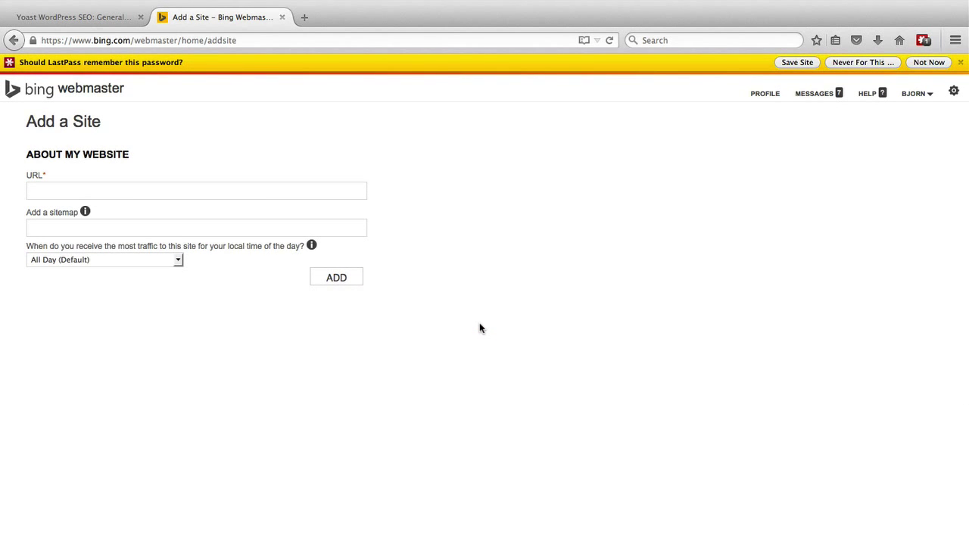
pyautogui.click(111, 191)
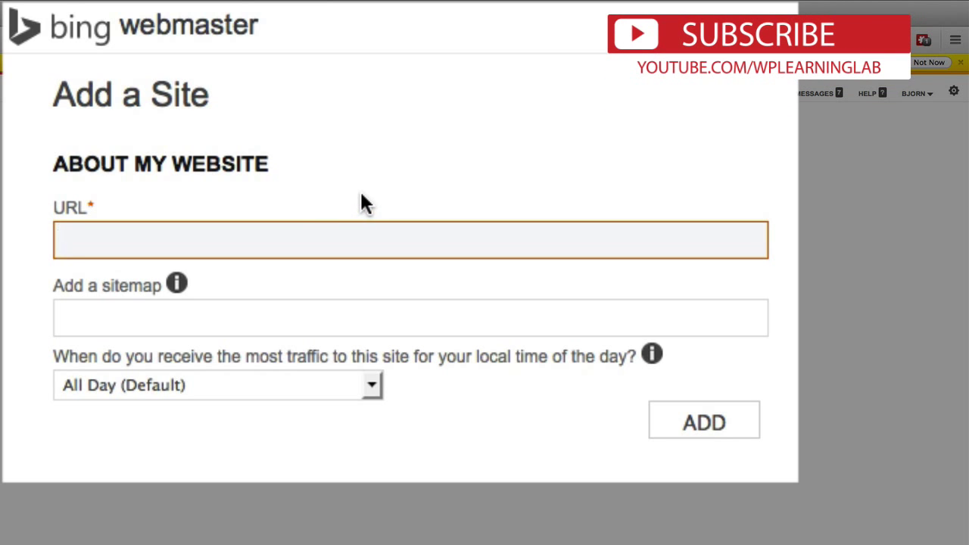
pyautogui.write('ht')
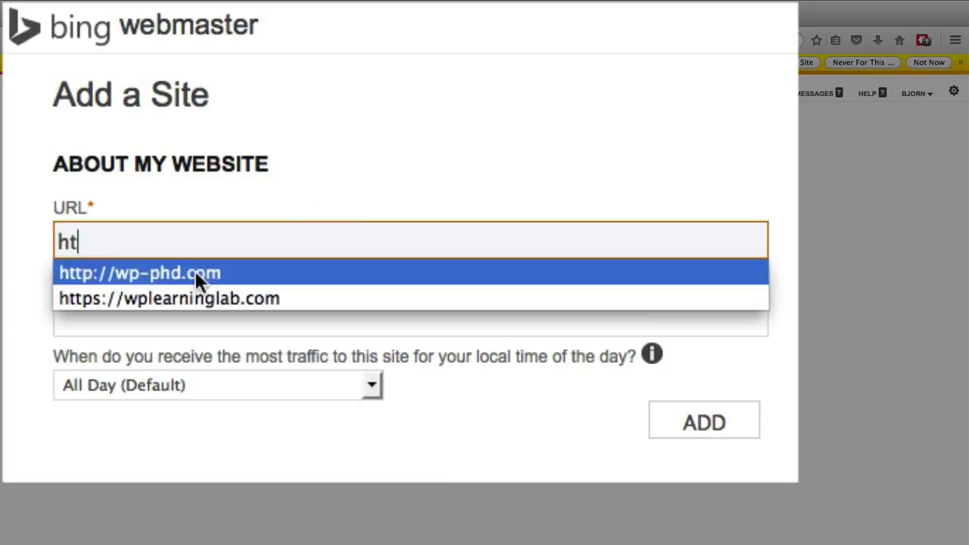
pyautogui.click(177, 275)
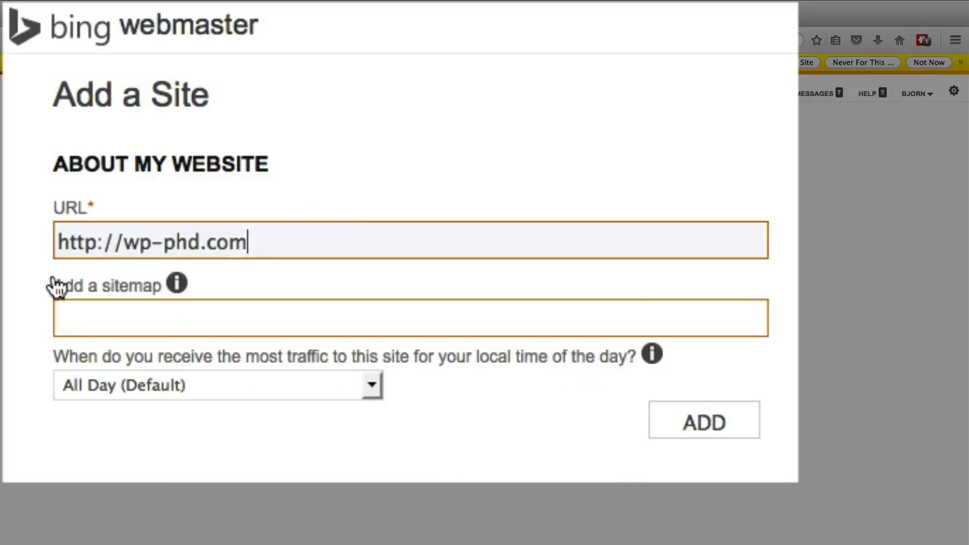
pyautogui.click(32, 355)
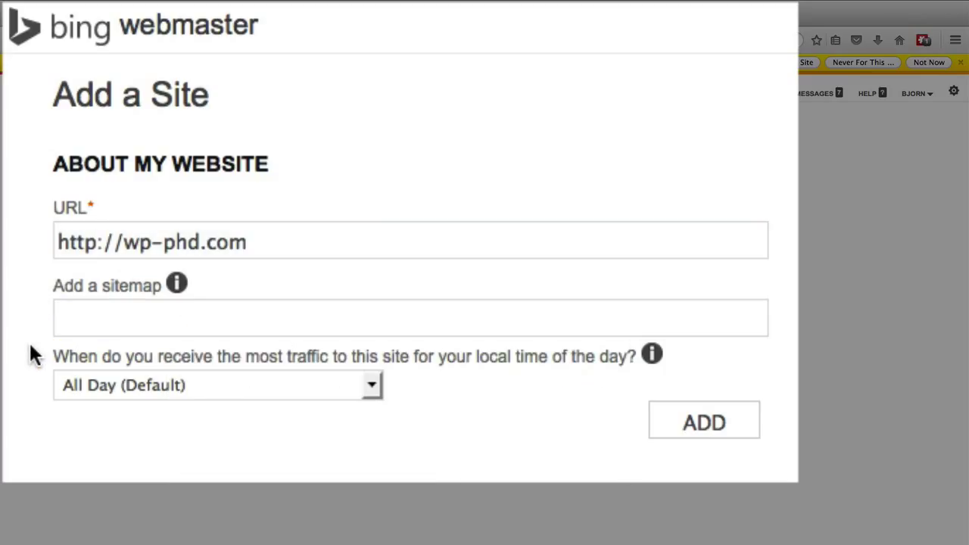
# Step: Leave the sitemap blank, keep traffic time at All Day (Default), and add the site
pyautogui.click(102, 342)
pyautogui.click(184, 320)
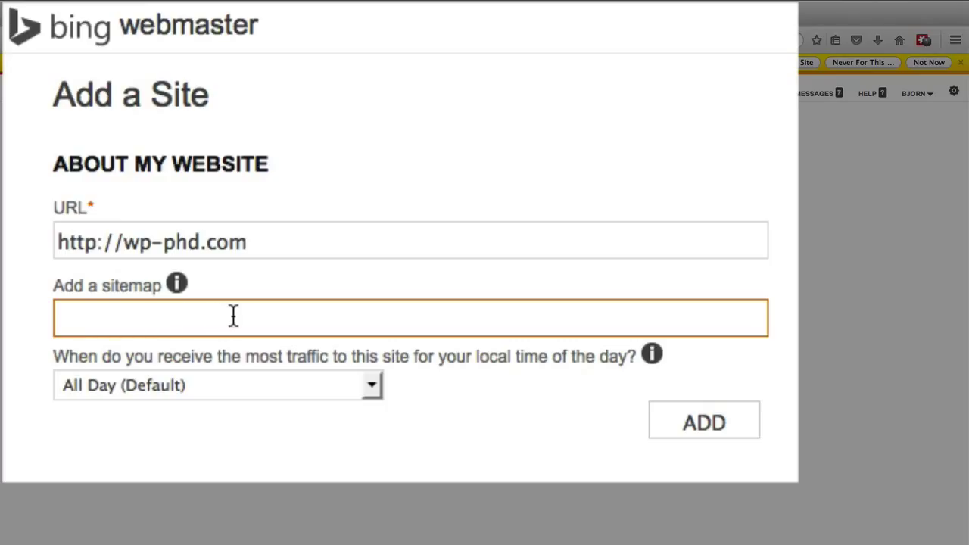
pyautogui.click(324, 412)
pyautogui.click(352, 383)
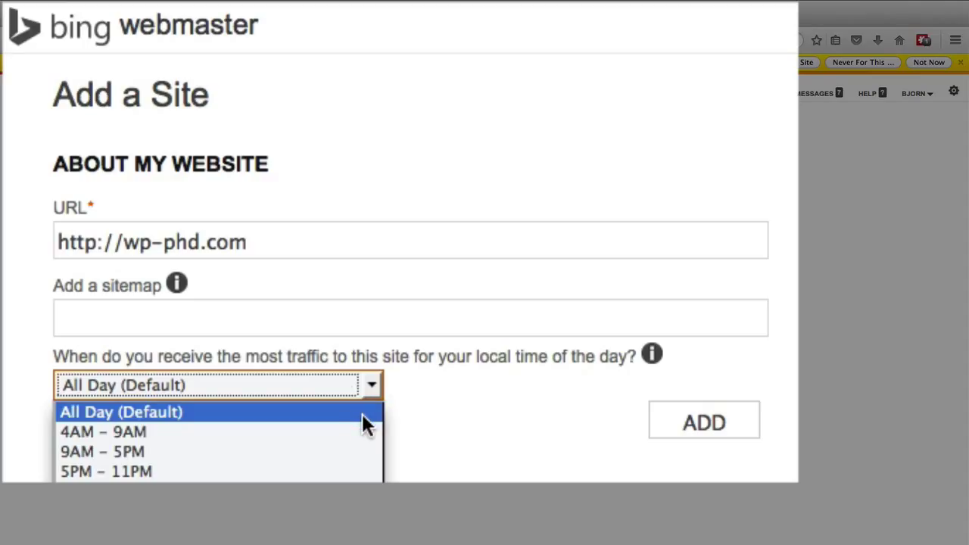
pyautogui.click(363, 416)
pyautogui.click(503, 441)
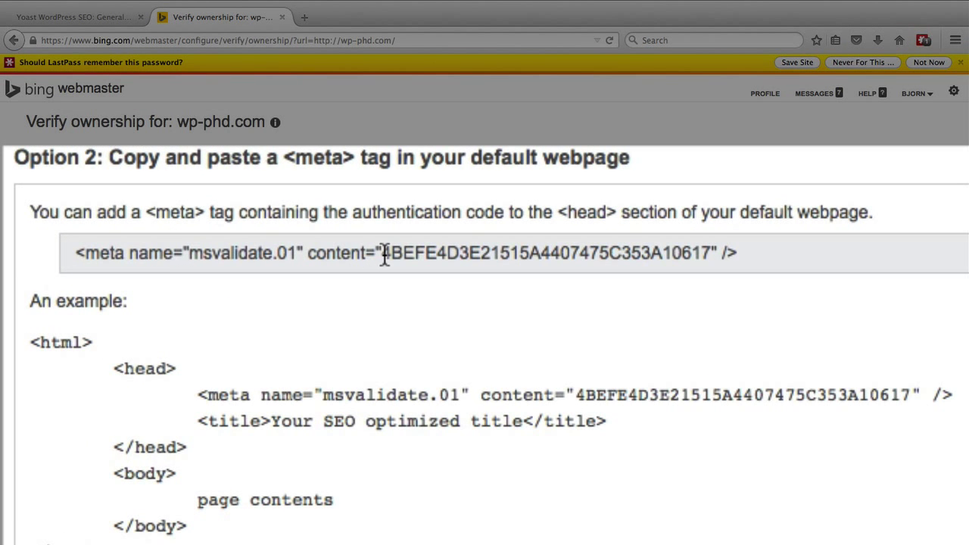
# Step: Copy only the content value from the msvalidate.01 example meta tag
pyautogui.moveTo(384, 254); pyautogui.dragTo(705, 254)
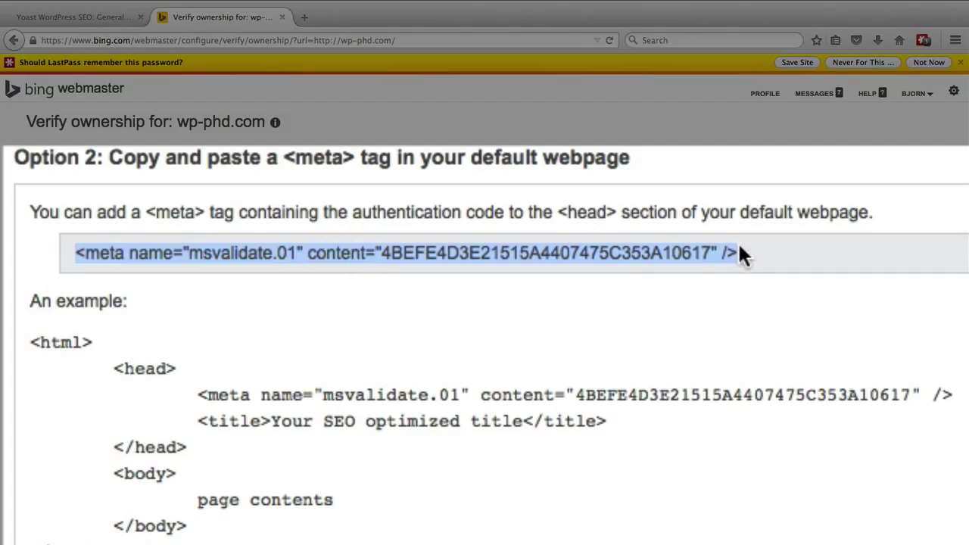
pyautogui.click(629, 319)
pyautogui.click(625, 253)
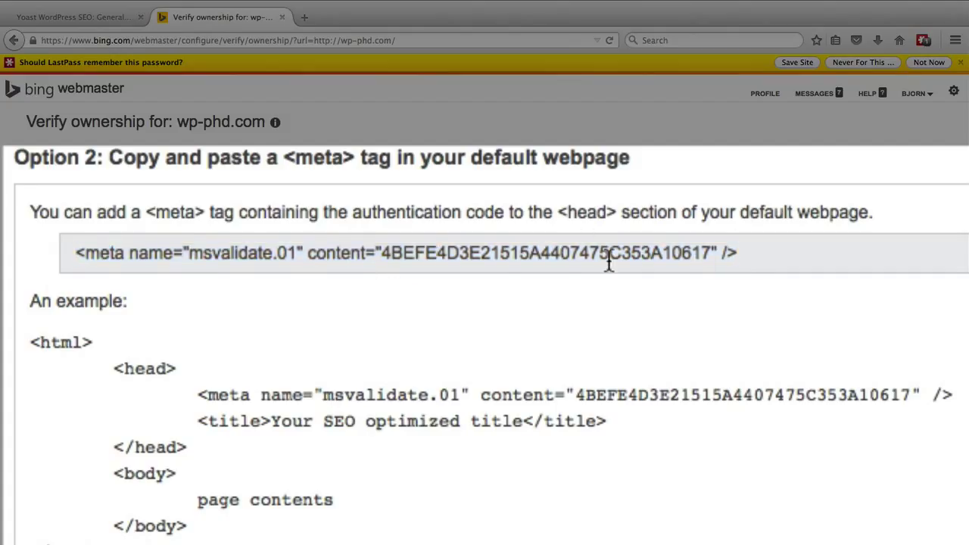
pyautogui.hscroll(1, 424, 255)
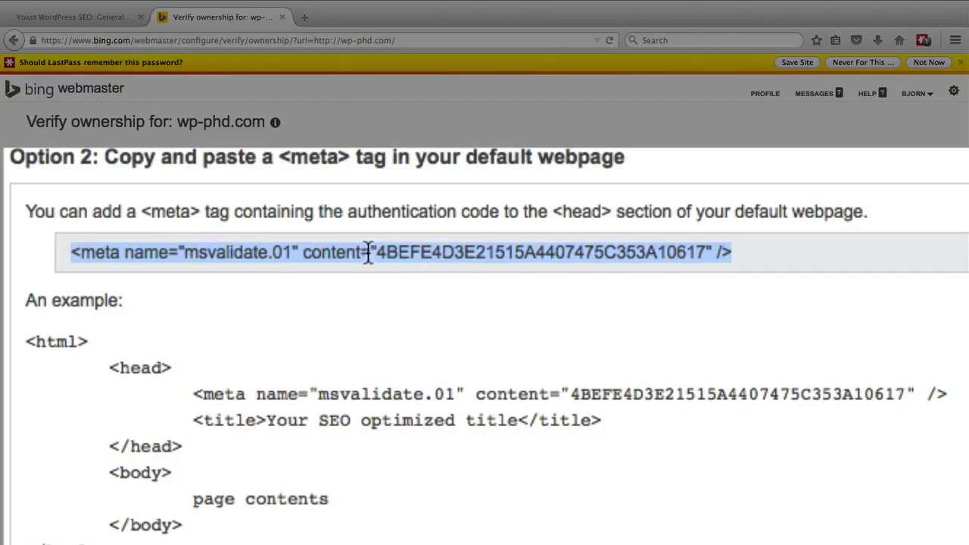
pyautogui.click(477, 324)
pyautogui.moveTo(570, 393); pyautogui.dragTo(906, 401)
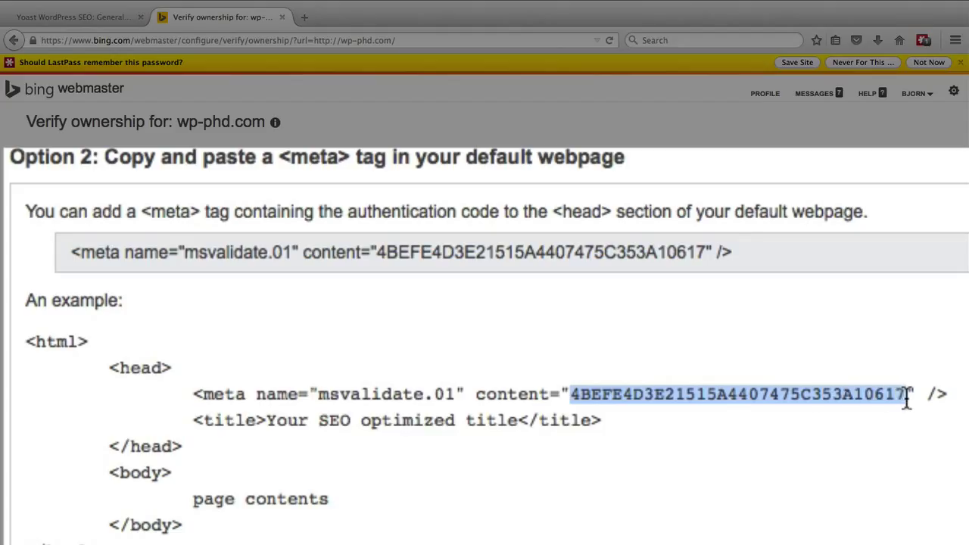
pyautogui.rightClick(832, 394)
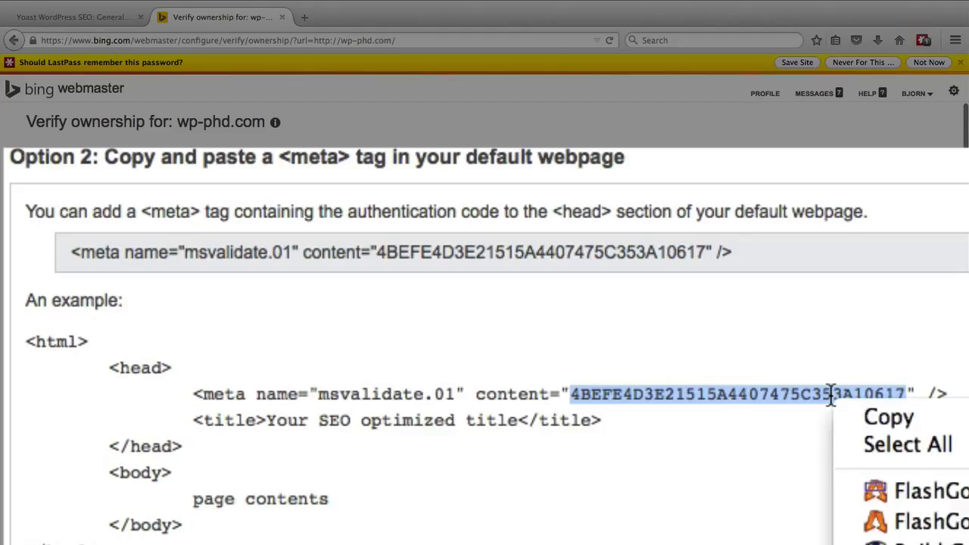
pyautogui.click(884, 416)
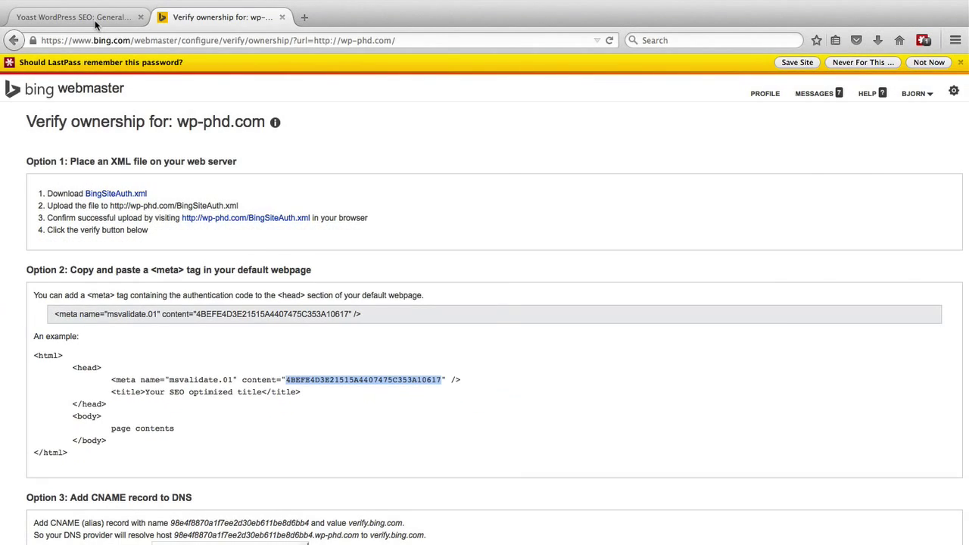
# Step: Paste the Bing code into Yoast's Bing Webmaster Tools field and save changes
pyautogui.click(95, 20)
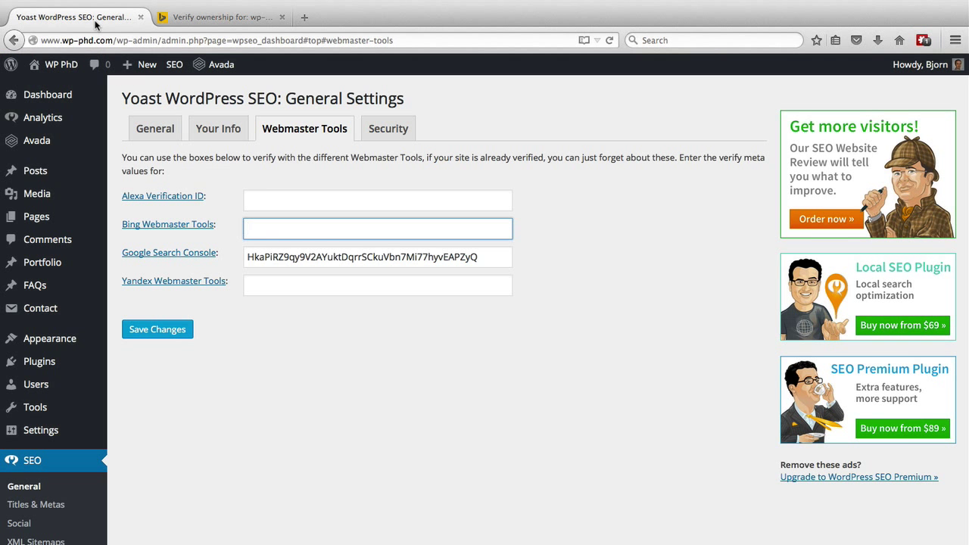
pyautogui.rightClick(264, 231)
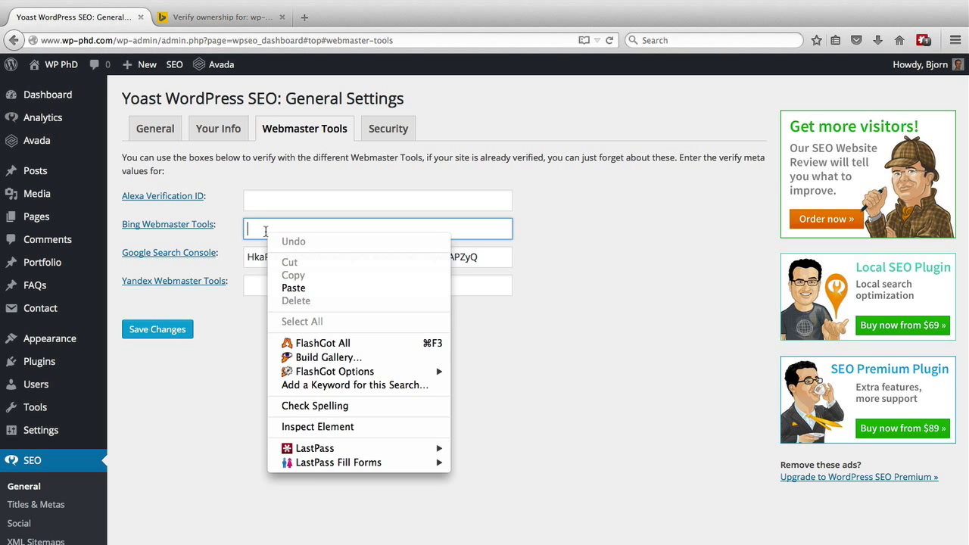
pyautogui.click(294, 285)
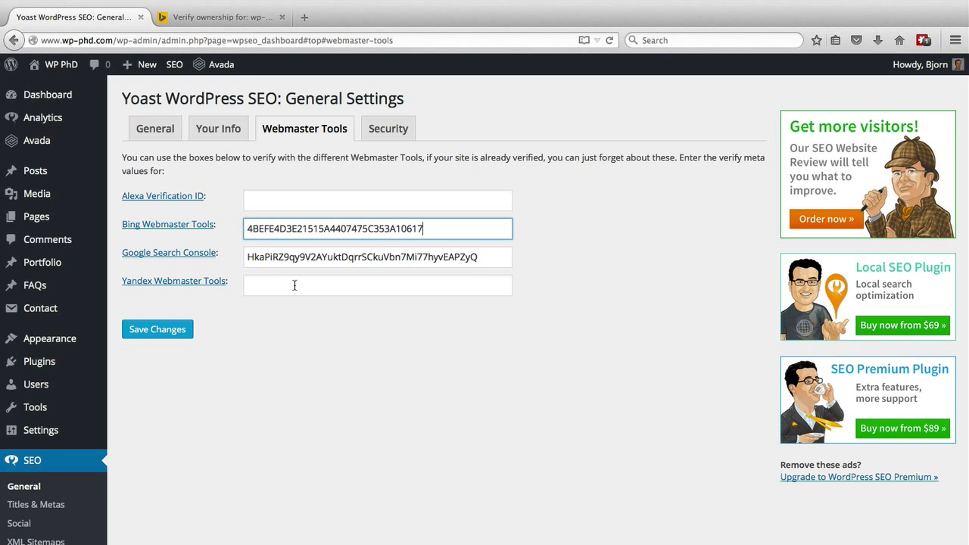
pyautogui.click(167, 333)
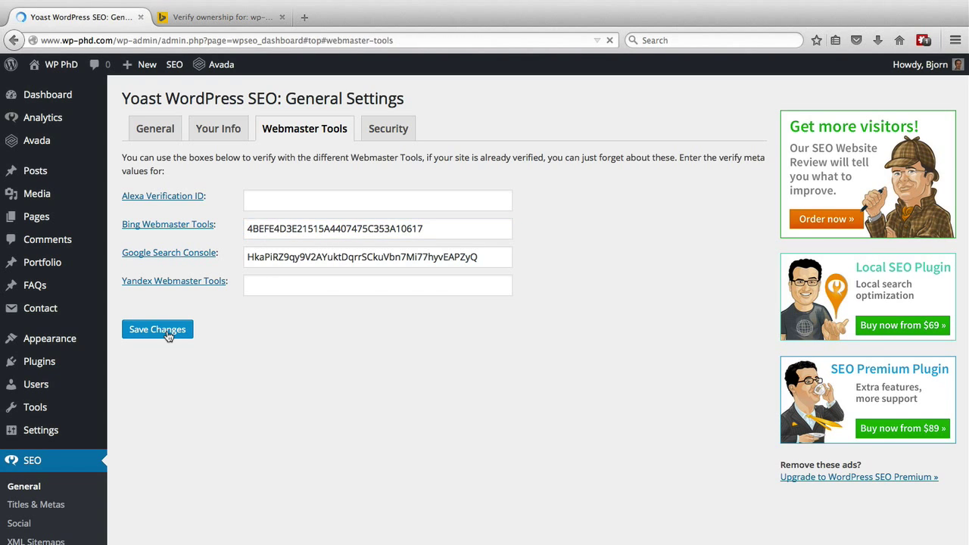
# Step: Return to Bing's Verify ownership page, review the meta tag code, and scroll down to VERIFY
pyautogui.click(220, 16)
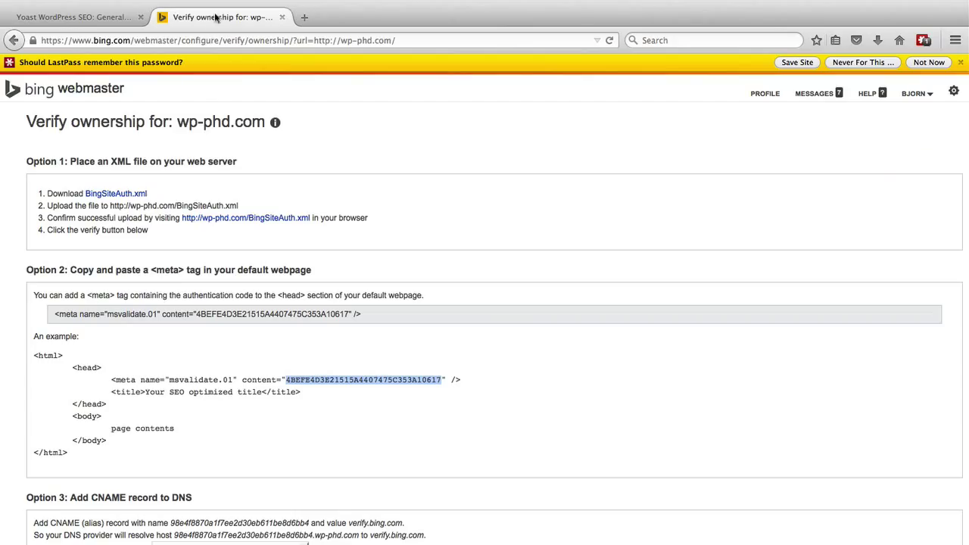
pyautogui.moveTo(54, 313); pyautogui.dragTo(367, 315)
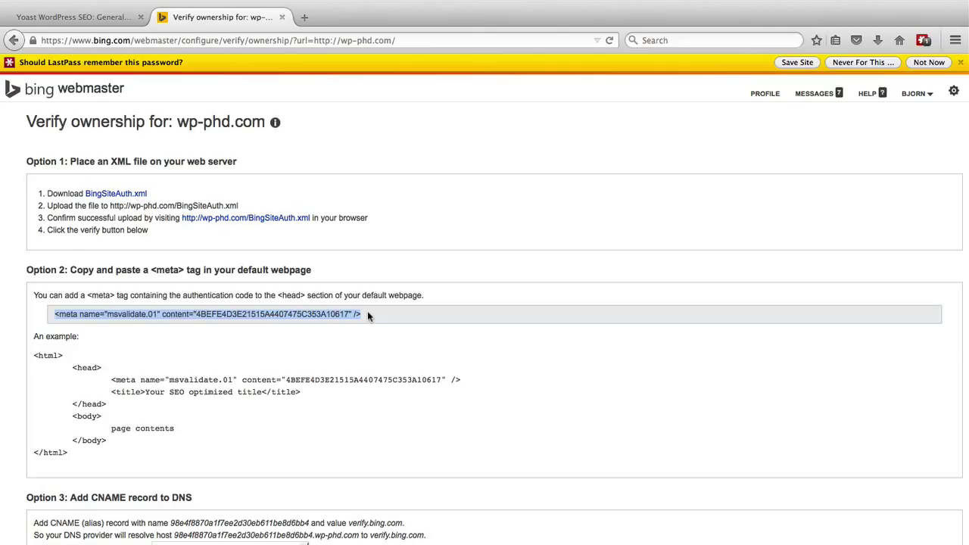
pyautogui.click(359, 350)
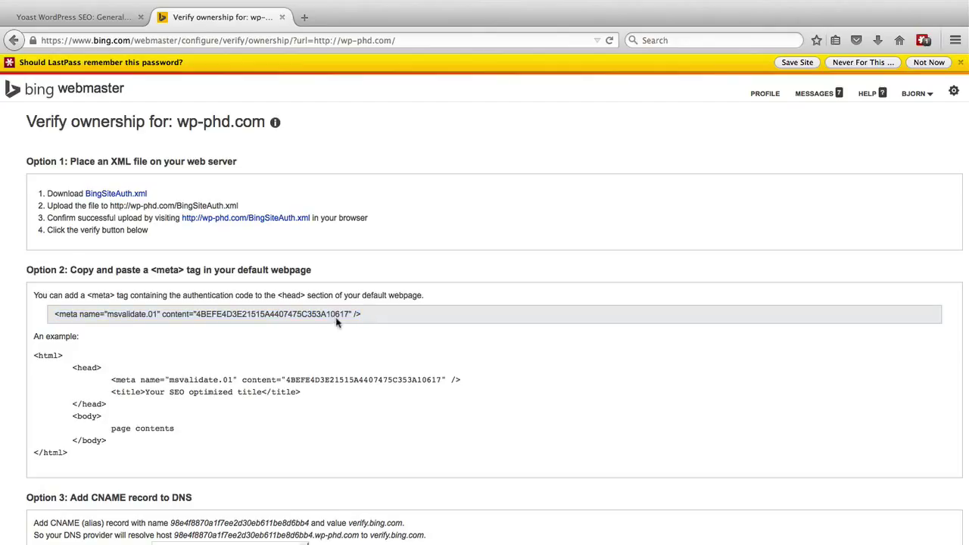
pyautogui.moveTo(350, 314); pyautogui.dragTo(195, 317)
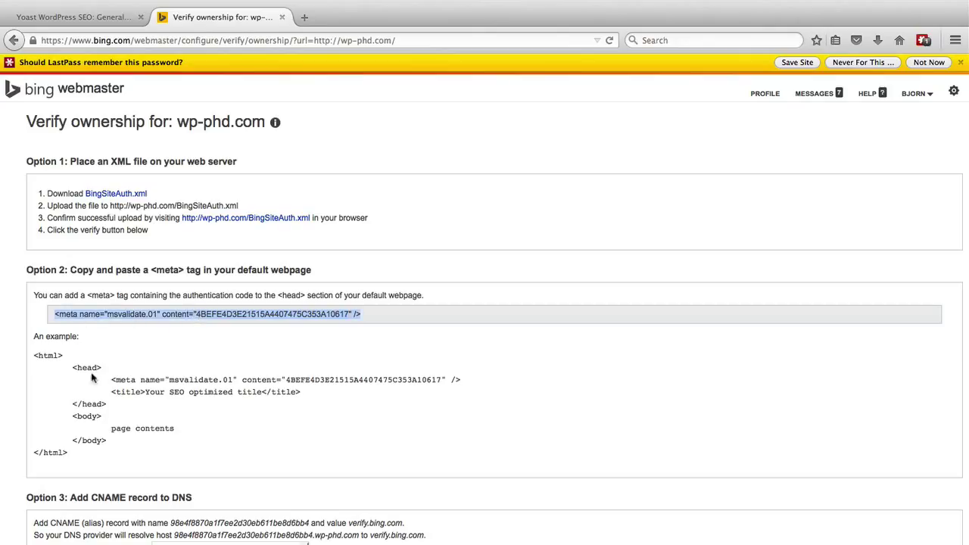
pyautogui.moveTo(95, 379); pyautogui.dragTo(463, 382)
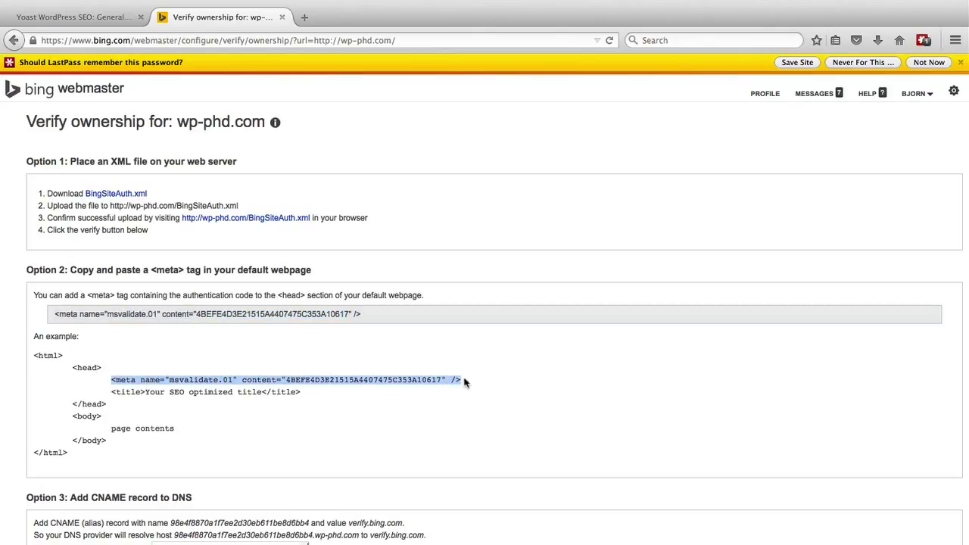
pyautogui.click(414, 394)
pyautogui.scroll(-1, 357, 376)
pyautogui.scroll(-4, 358, 372)
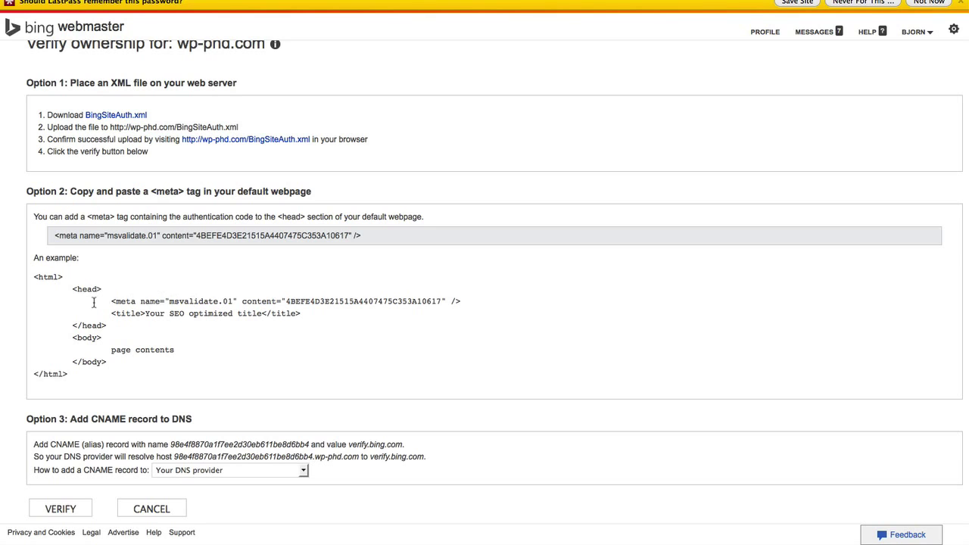
# Step: Verify wp-phd.com ownership with the VERIFY button
pyautogui.click(59, 513)
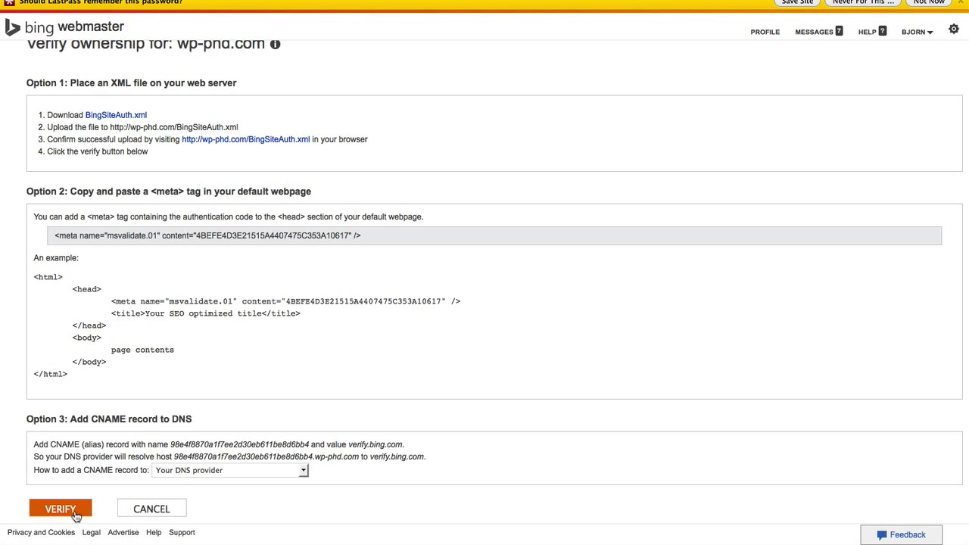